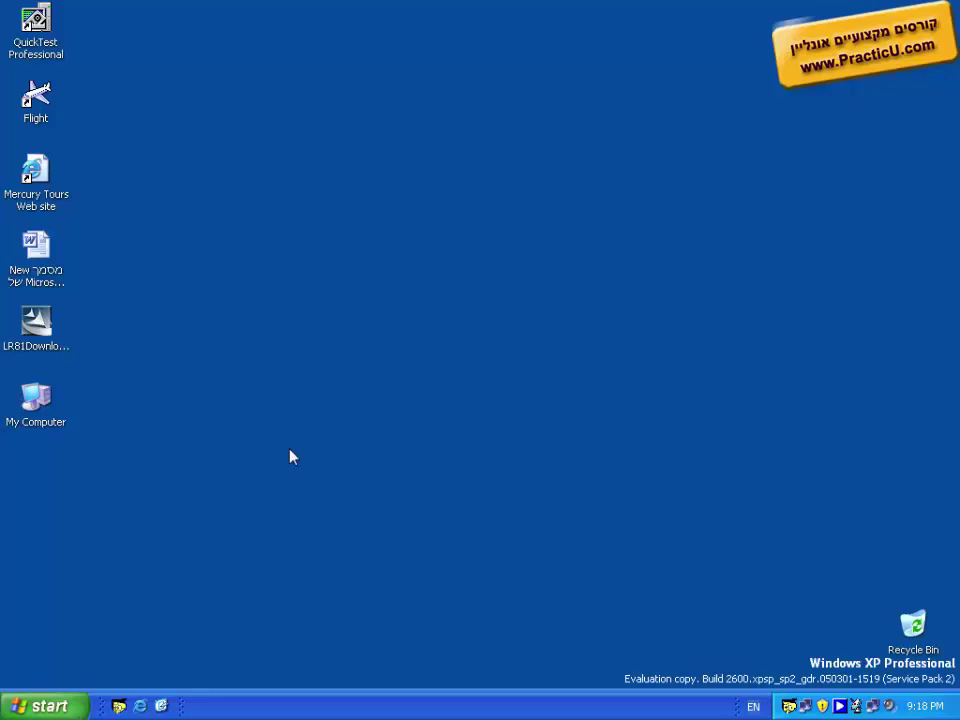
- Launch Mercury LoadRunner from the installed programs and dismiss the licence expiry notice
{"action": "left_click", "coordinate": [47, 712]}
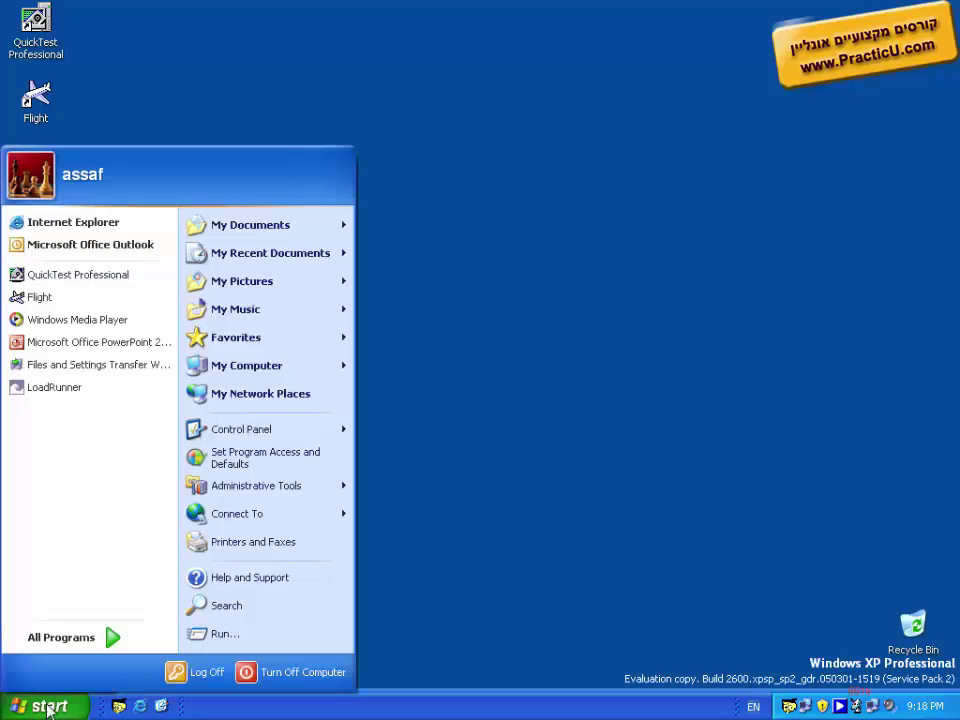
{"action": "left_click", "coordinate": [76, 646]}
{"action": "left_click", "coordinate": [105, 636]}
{"action": "mouse_move", "coordinate": [270, 620]}
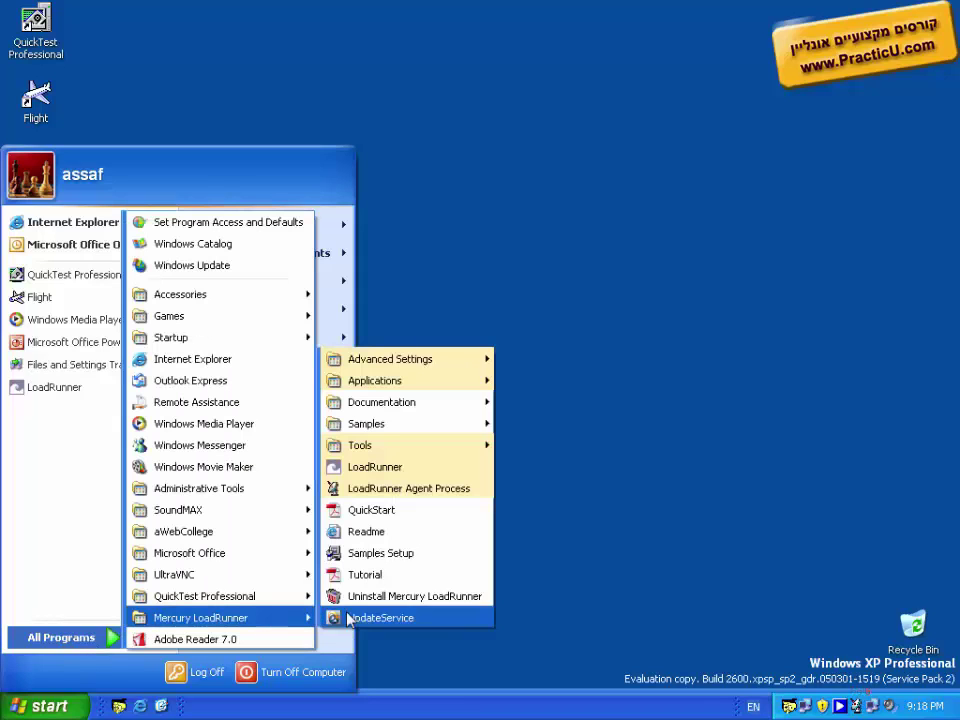
{"action": "left_click", "coordinate": [365, 467]}
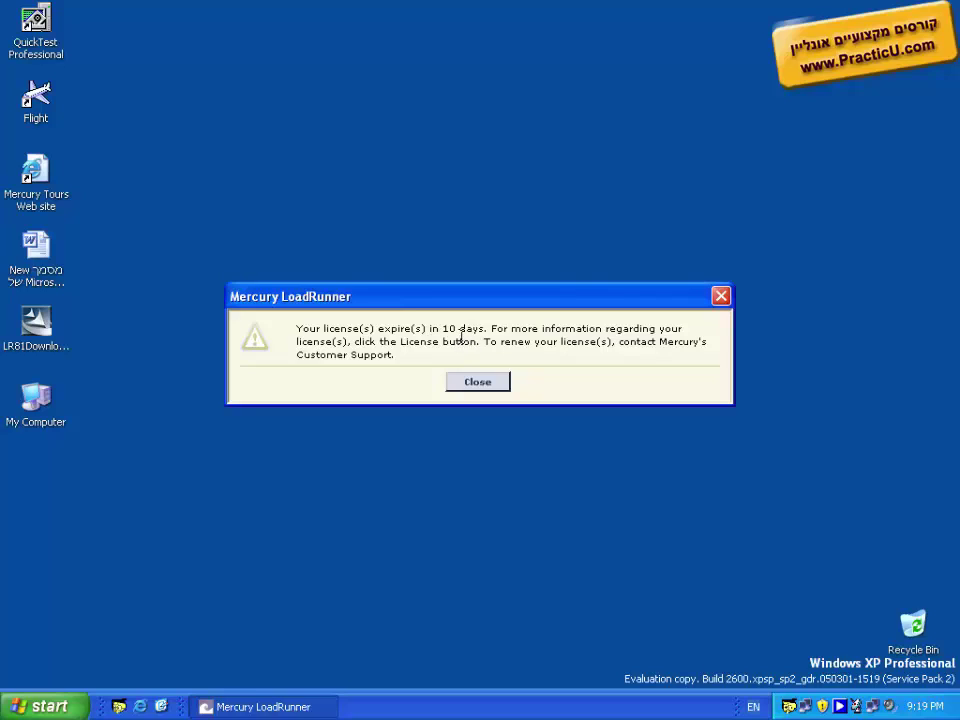
{"action": "left_click", "coordinate": [474, 386]}
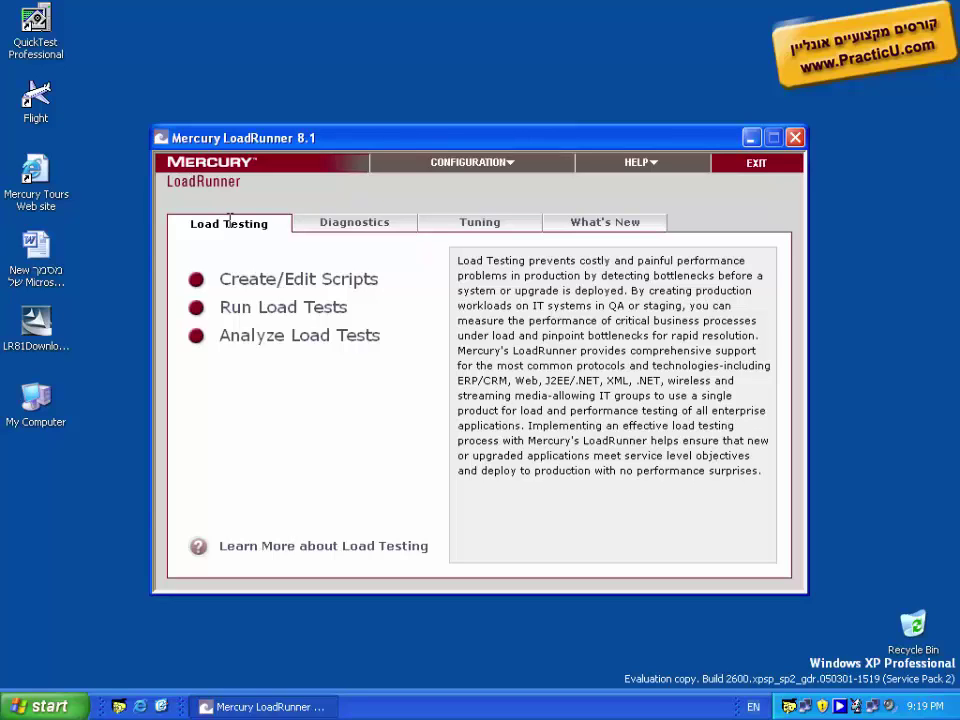
- Open the script editor (Virtual User Generator) and the load test Controller from the LoadRunner launcher, dismissing the Controller's licence notice
{"action": "left_click", "coordinate": [289, 281]}
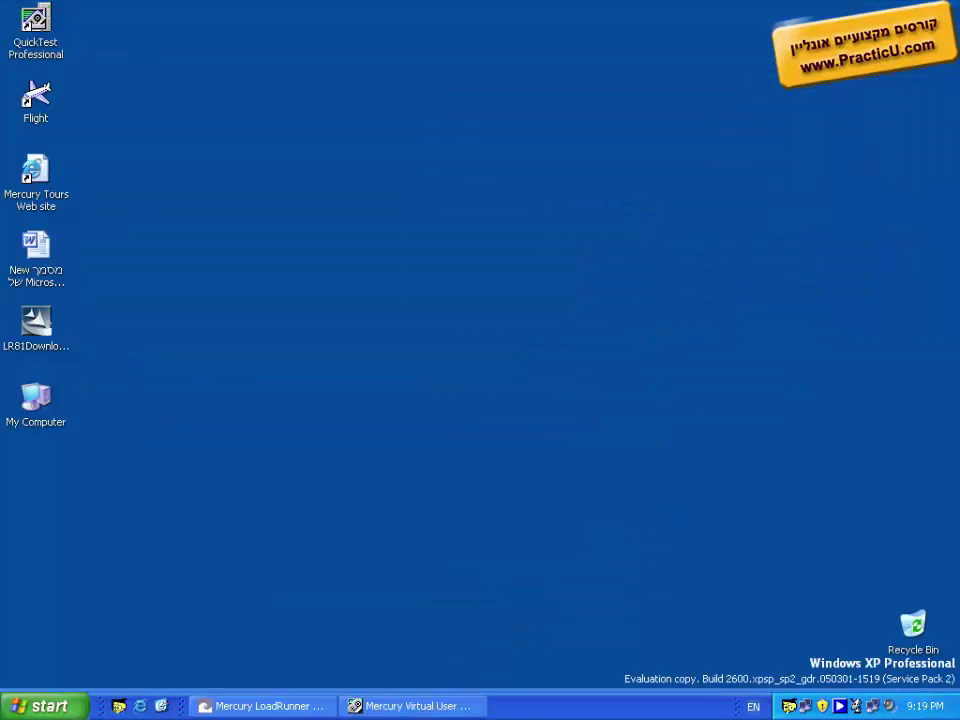
{"action": "left_click", "coordinate": [268, 706]}
{"action": "left_click", "coordinate": [300, 314]}
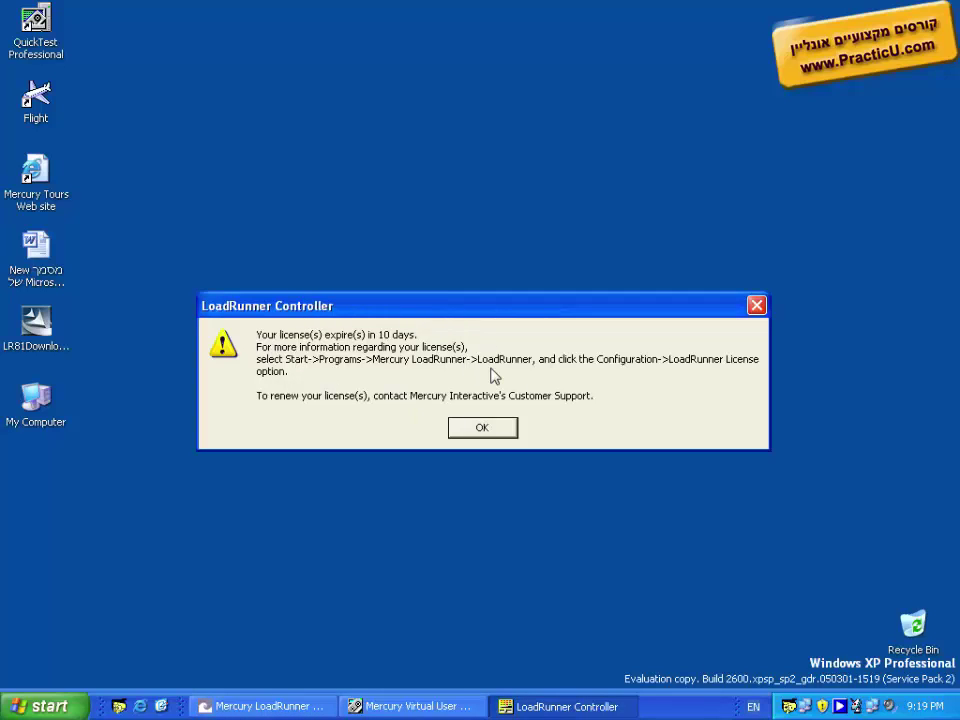
{"action": "left_click", "coordinate": [478, 428]}
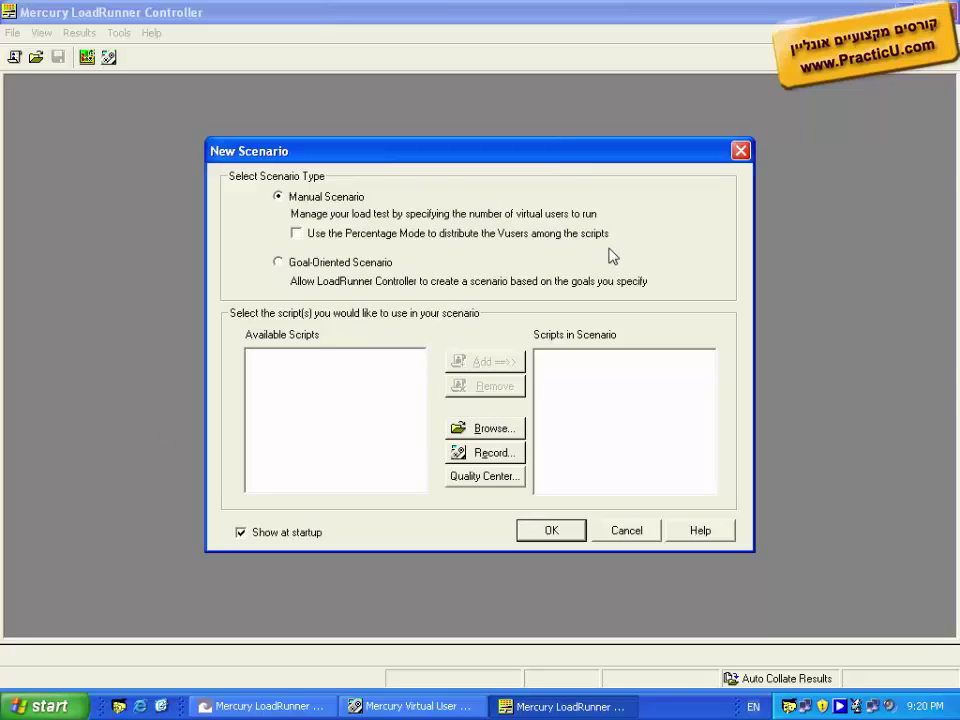
- Try the Percentage Mode option for a manual scenario, then cancel the new scenario and minimize the Controller
{"action": "left_click", "coordinate": [296, 233]}
{"action": "left_click", "coordinate": [296, 233]}
{"action": "left_click", "coordinate": [622, 530]}
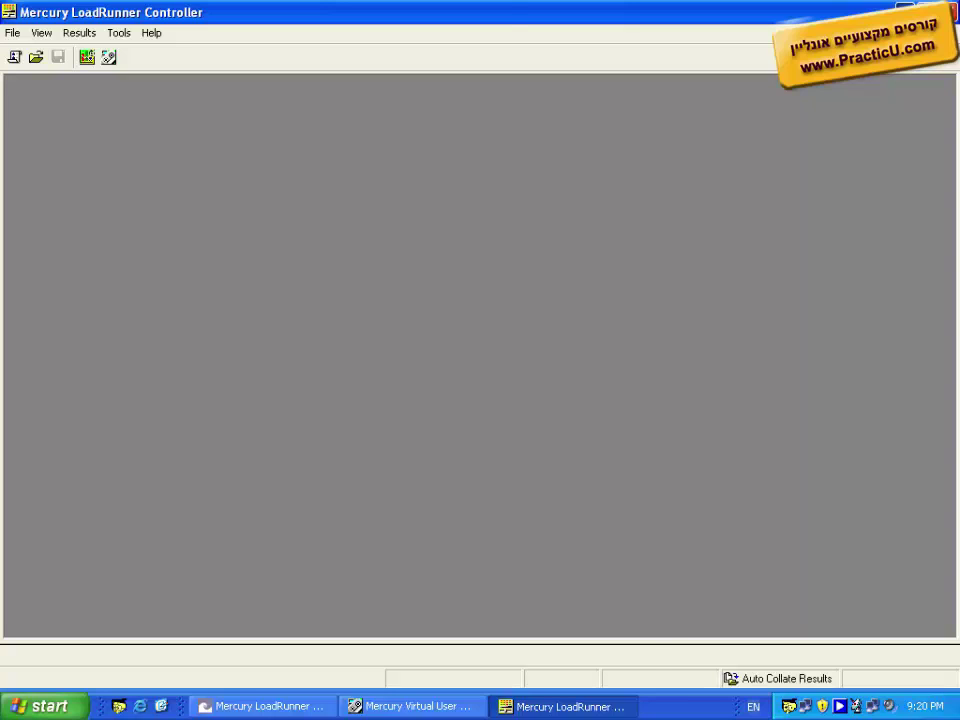
{"action": "left_click", "coordinate": [902, 12]}
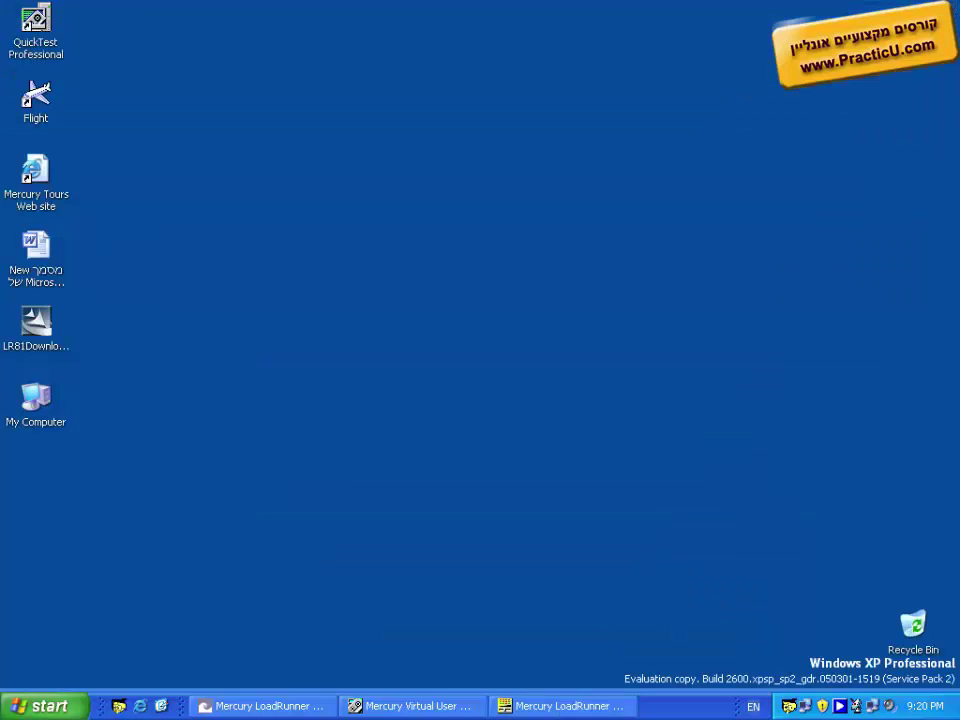
- Open LoadRunner Analysis from the launcher to view its main window, then close it
{"action": "left_click", "coordinate": [261, 706]}
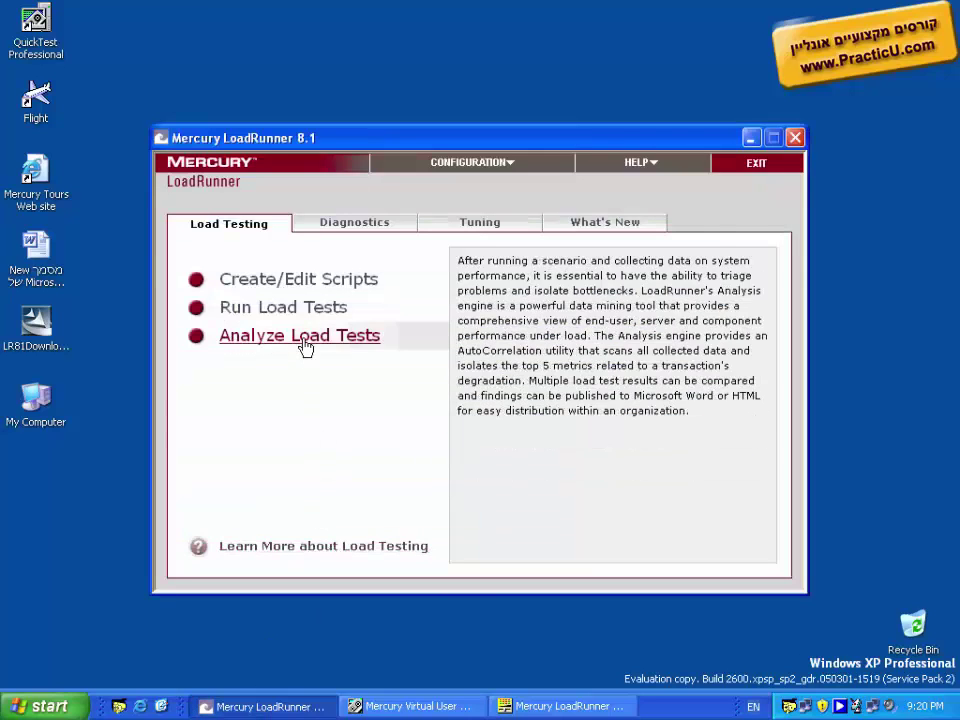
{"action": "left_click", "coordinate": [305, 344]}
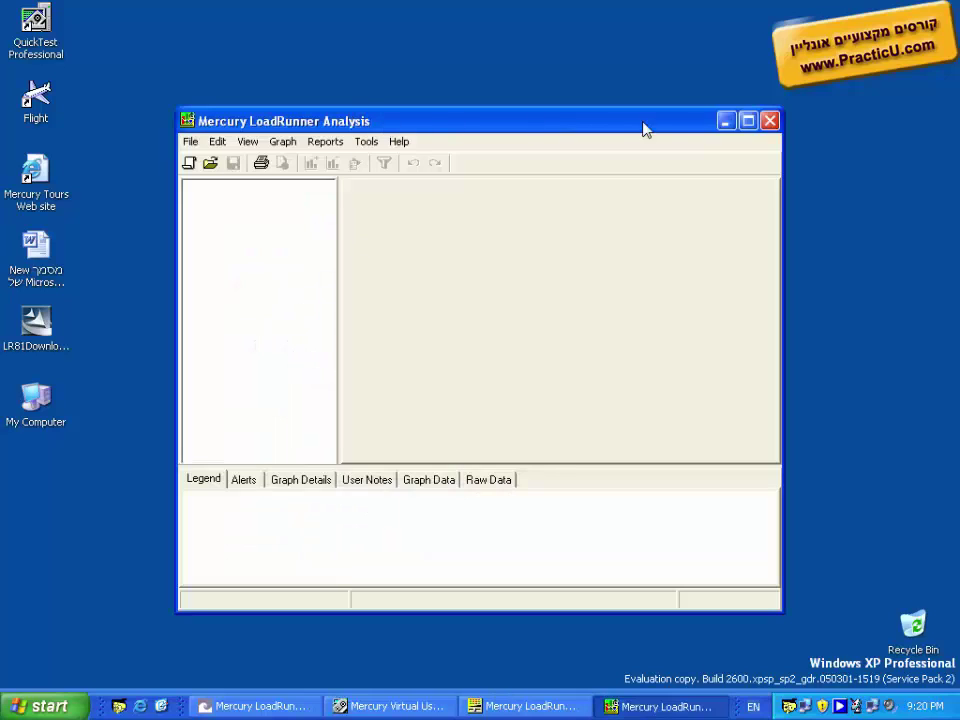
{"action": "left_click", "coordinate": [771, 124]}
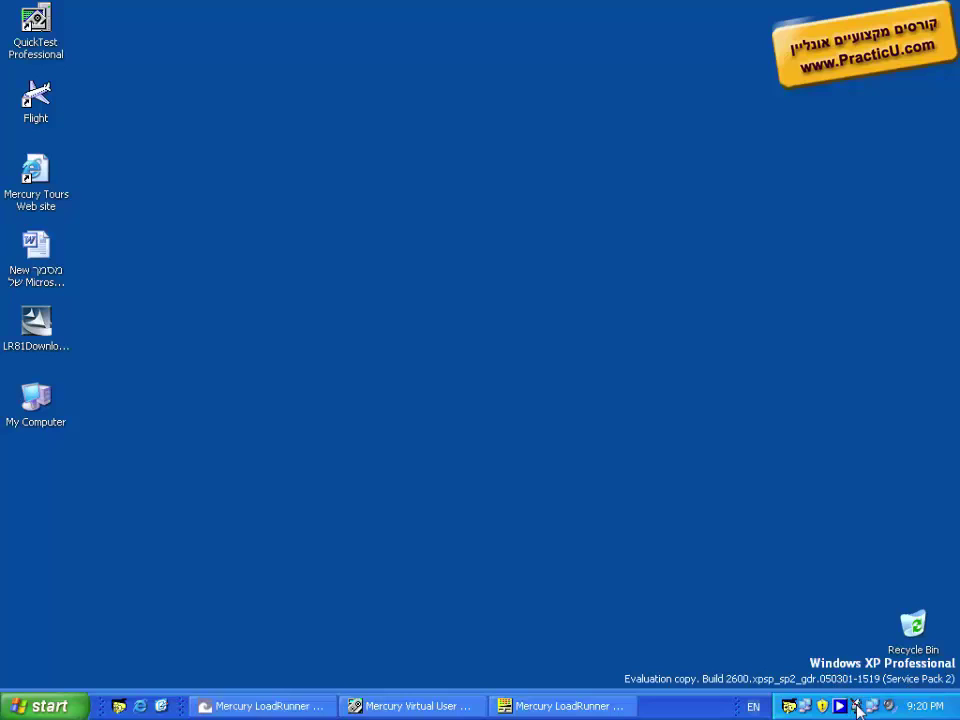
- View the LoadRunner Agent's startup log and its About information, closing each
{"action": "right_click", "coordinate": [857, 706]}
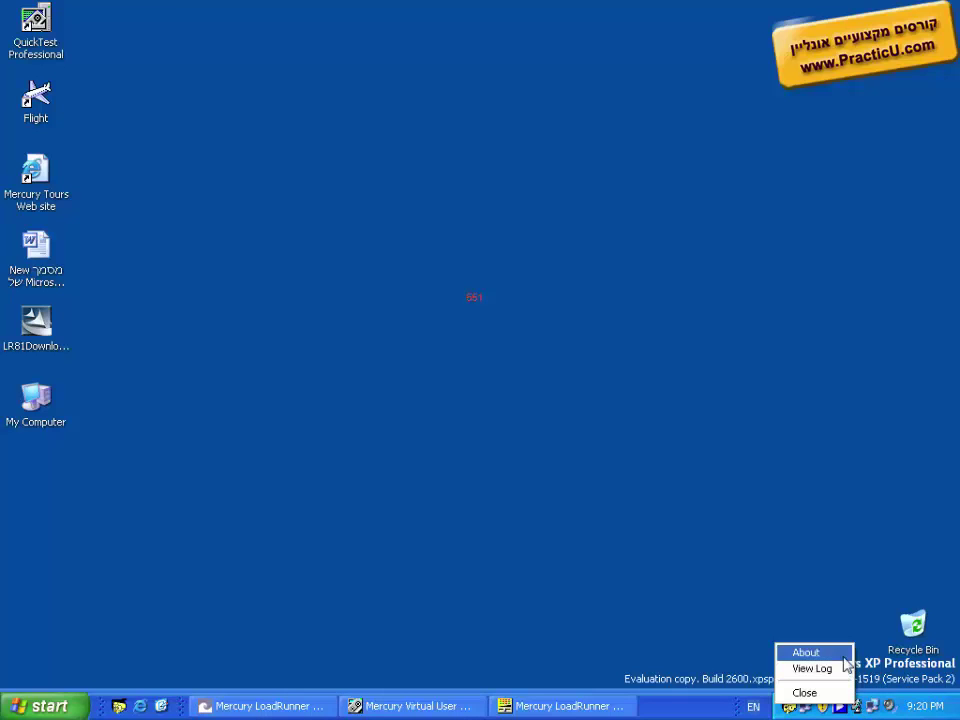
{"action": "left_click", "coordinate": [838, 670]}
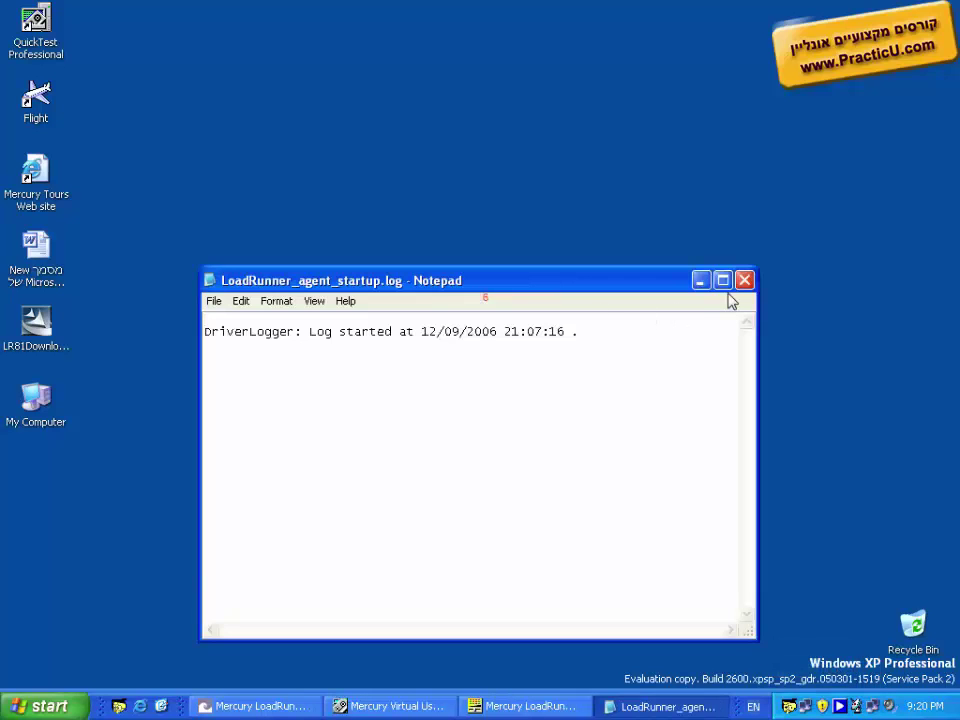
{"action": "left_click", "coordinate": [745, 281]}
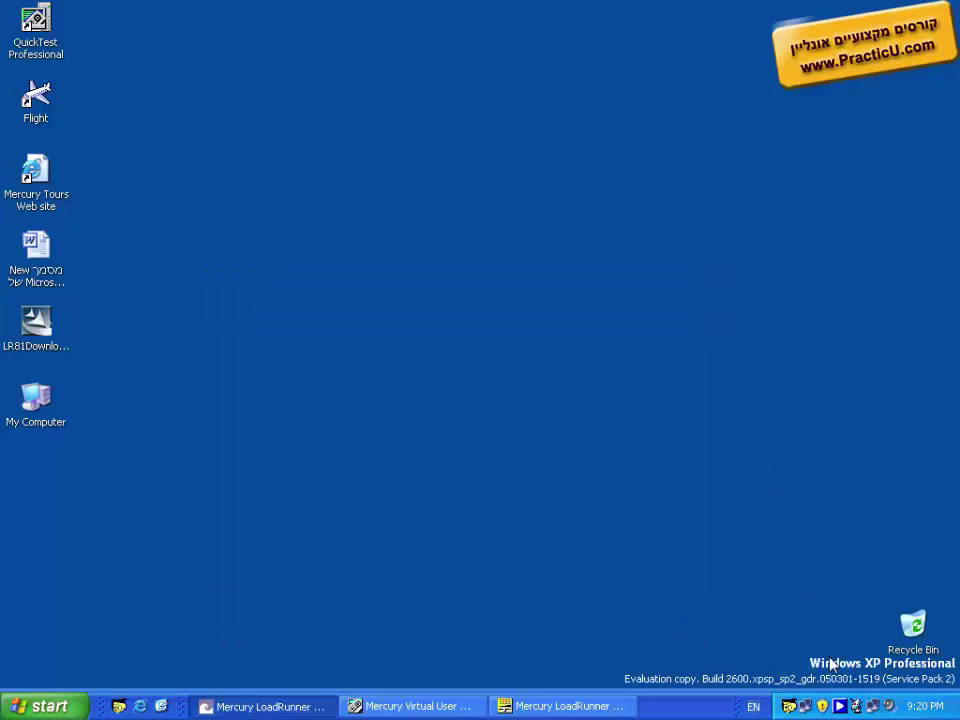
{"action": "right_click", "coordinate": [857, 706]}
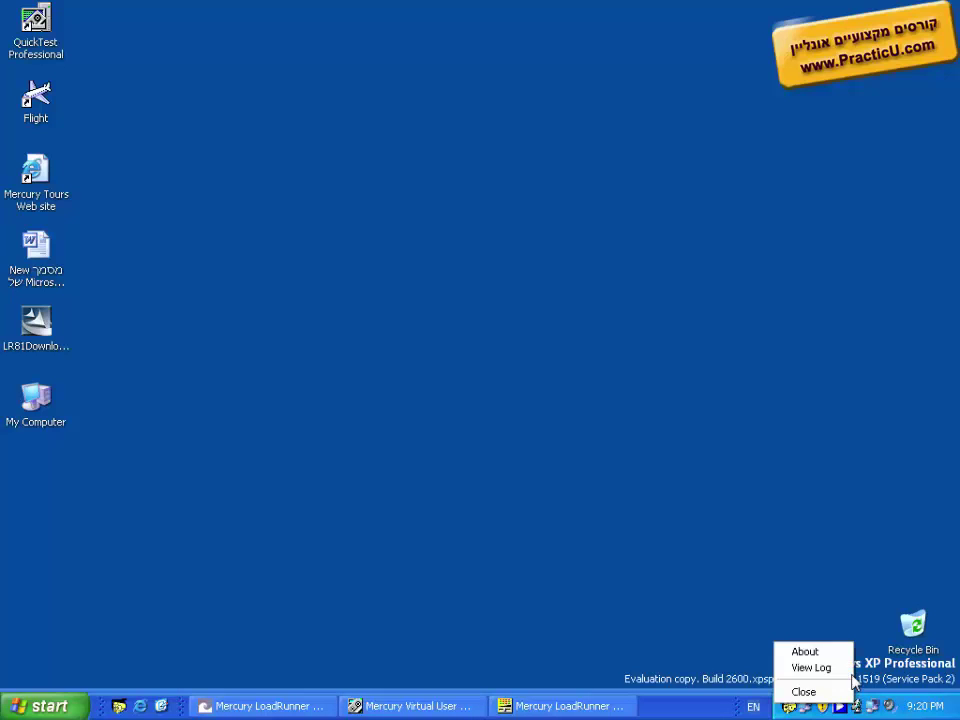
{"action": "left_click", "coordinate": [838, 651]}
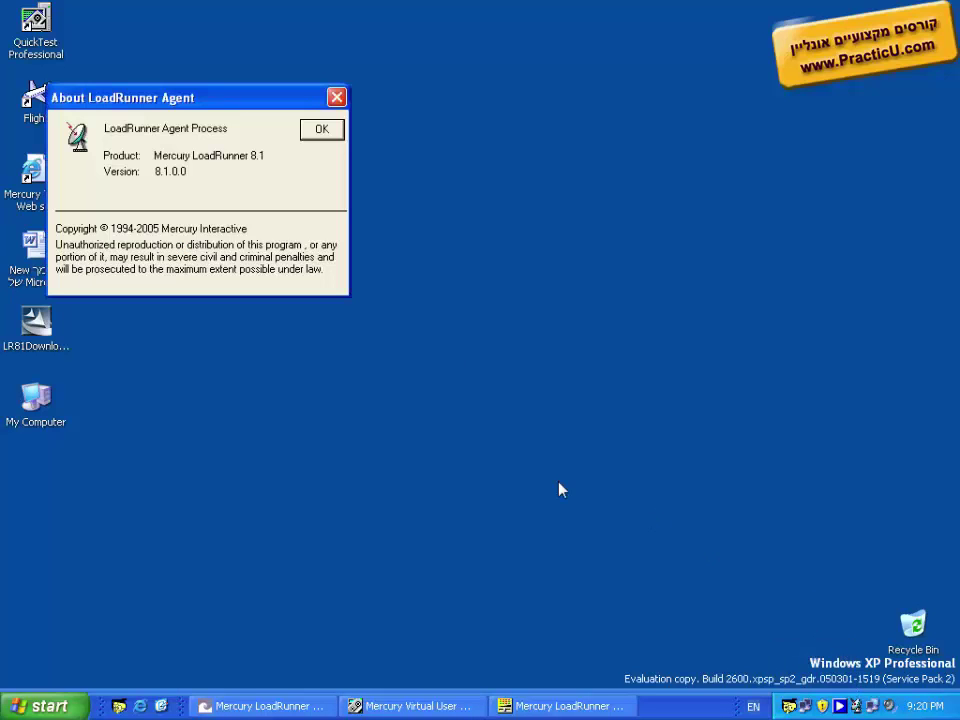
{"action": "left_click", "coordinate": [339, 132]}
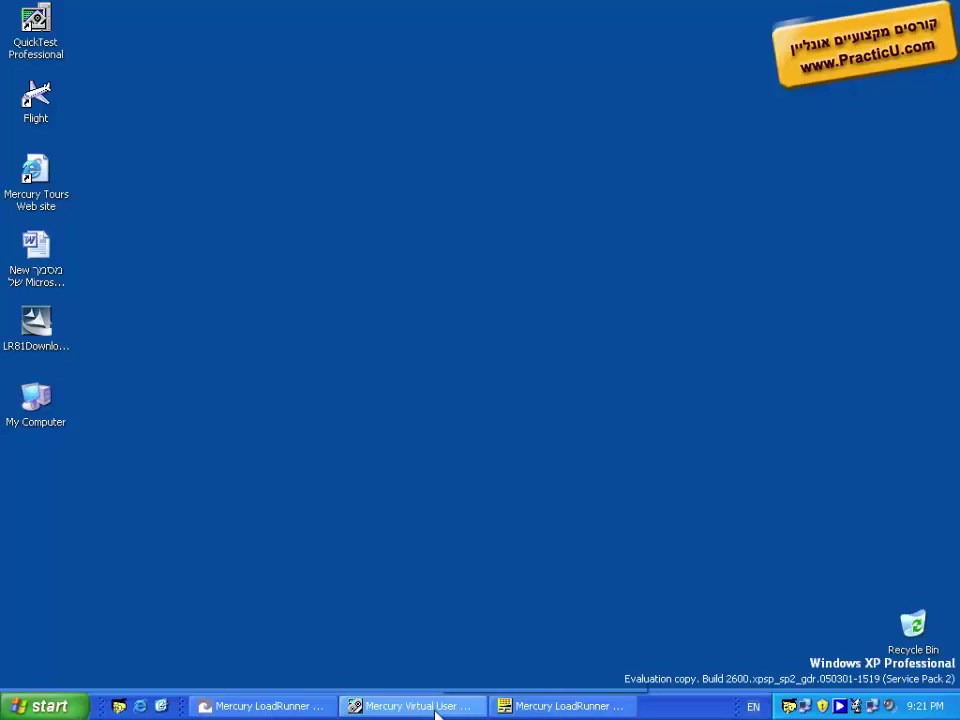
- Switch to the Virtual User Generator and start a new Vuser script
{"action": "left_click", "coordinate": [355, 708]}
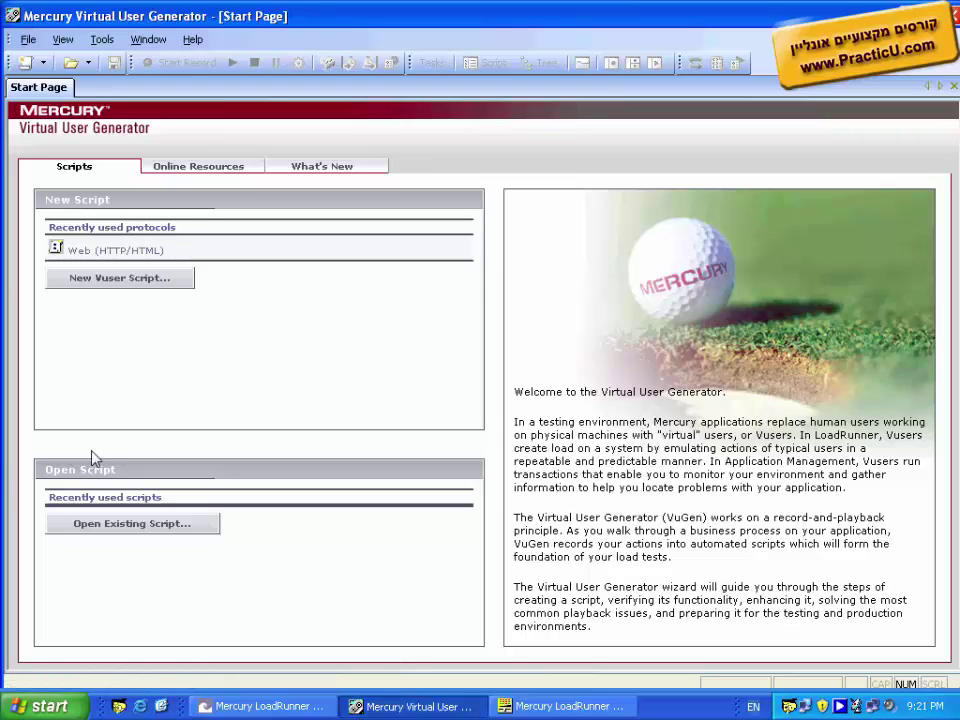
{"action": "left_click", "coordinate": [97, 253]}
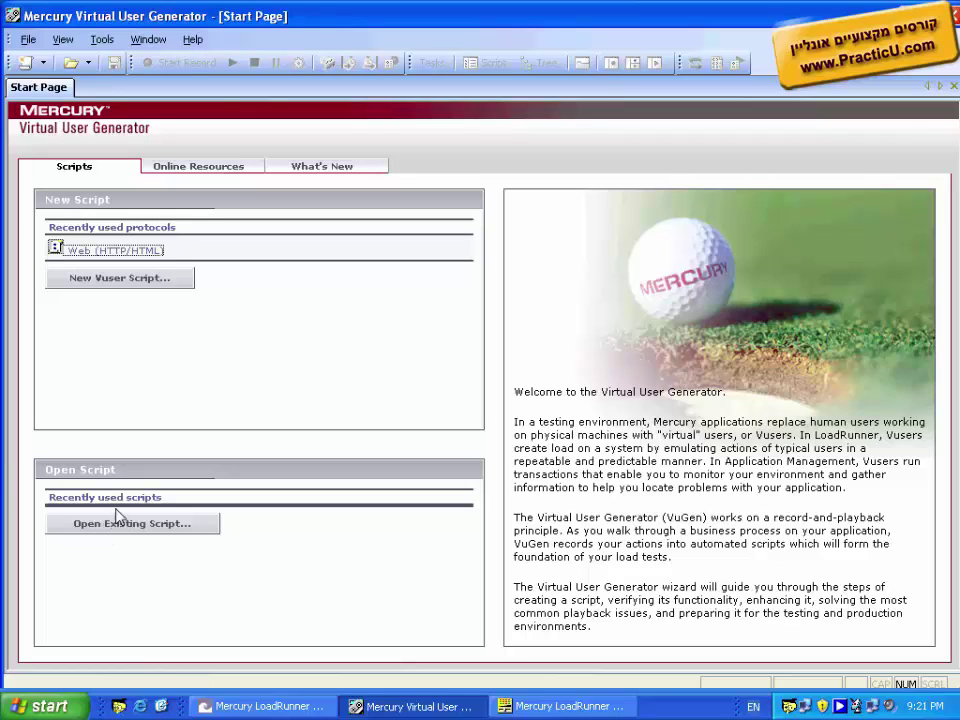
{"action": "left_click", "coordinate": [108, 288]}
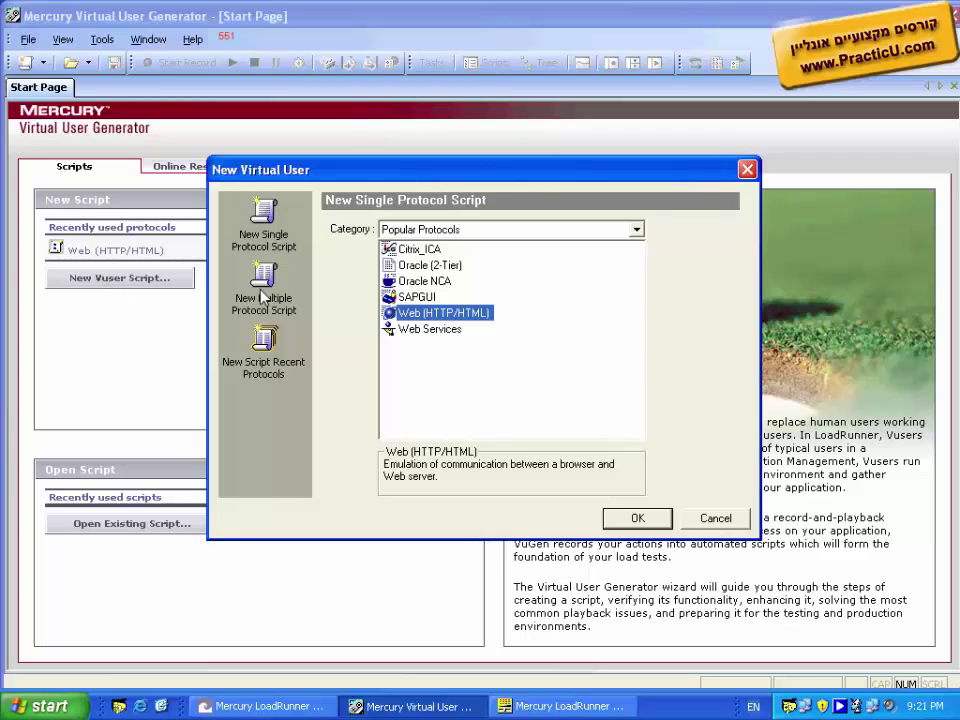
- Set the new single protocol script's category to All Protocols
{"action": "left_click", "coordinate": [635, 229]}
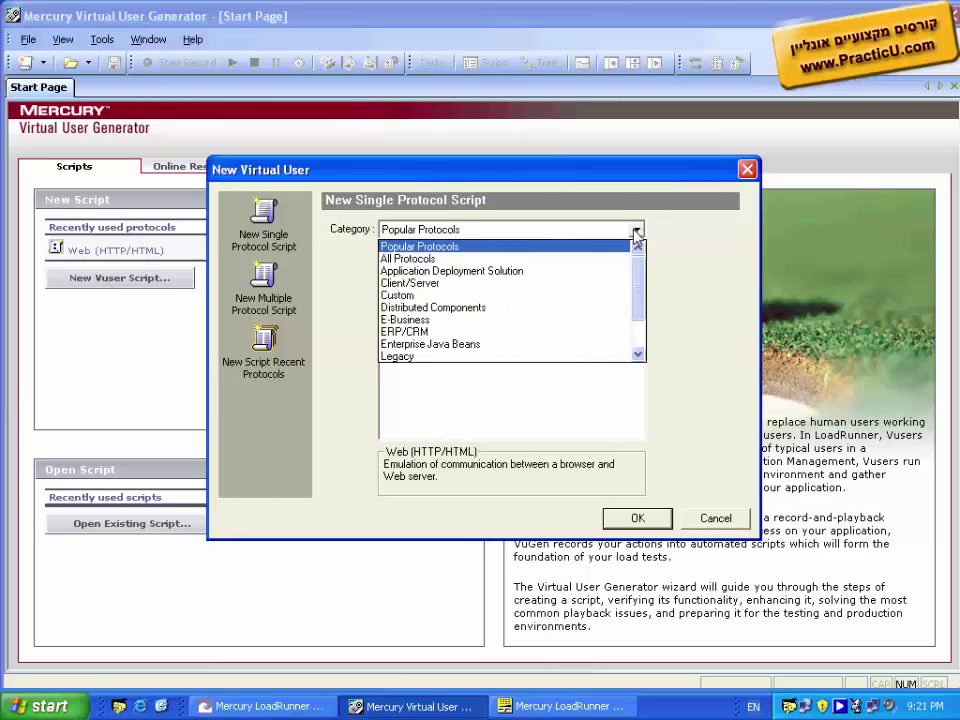
{"action": "left_click", "coordinate": [570, 259]}
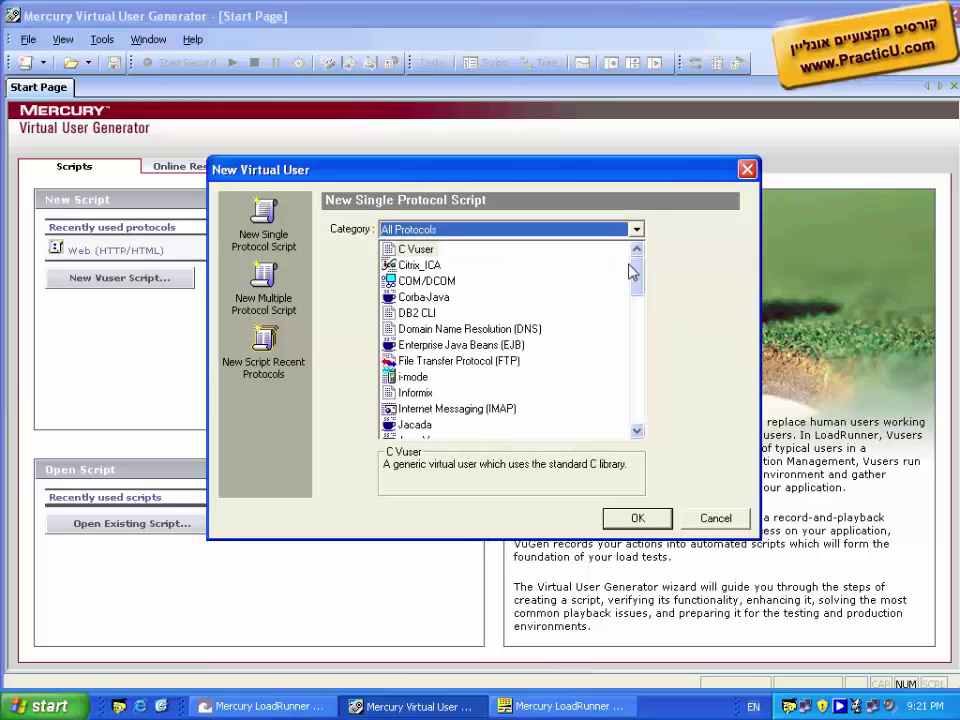
{"action": "left_click_drag", "start_coordinate": [632, 272], "coordinate": [637, 365]}
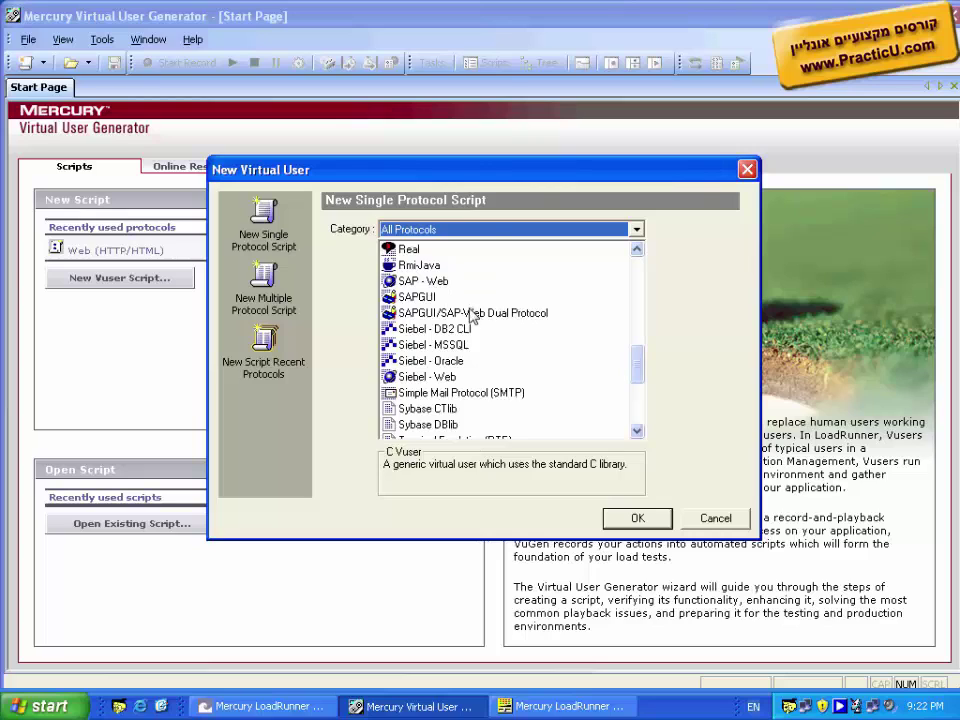
{"action": "key", "text": "Down"}
{"action": "left_click", "coordinate": [634, 231]}
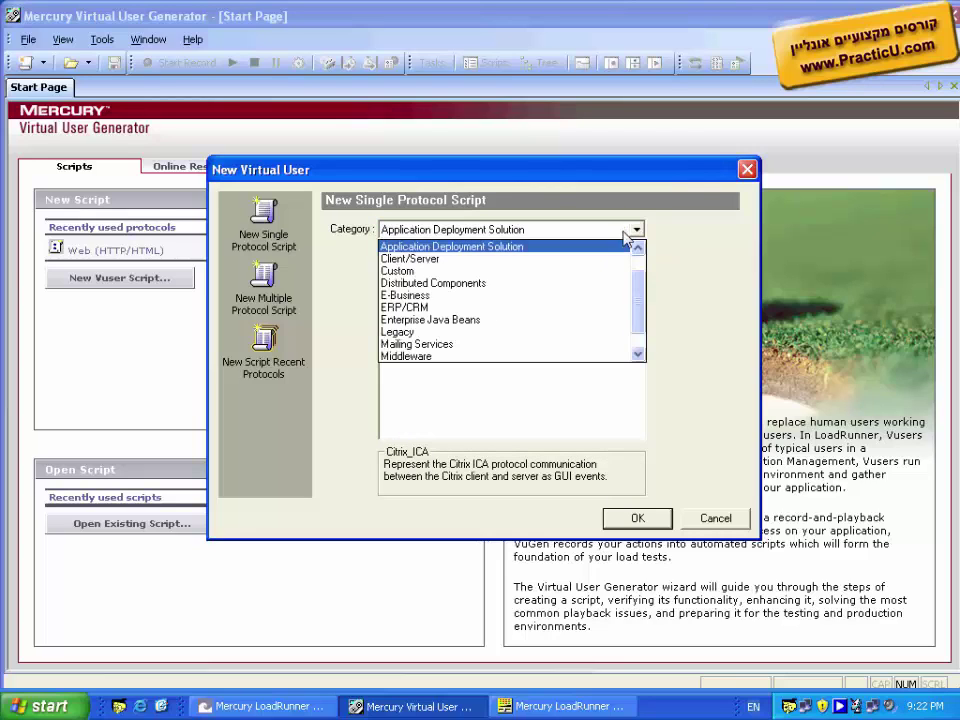
{"action": "scroll", "coordinate": [639, 300], "scroll_direction": "up", "scroll_amount": 2}
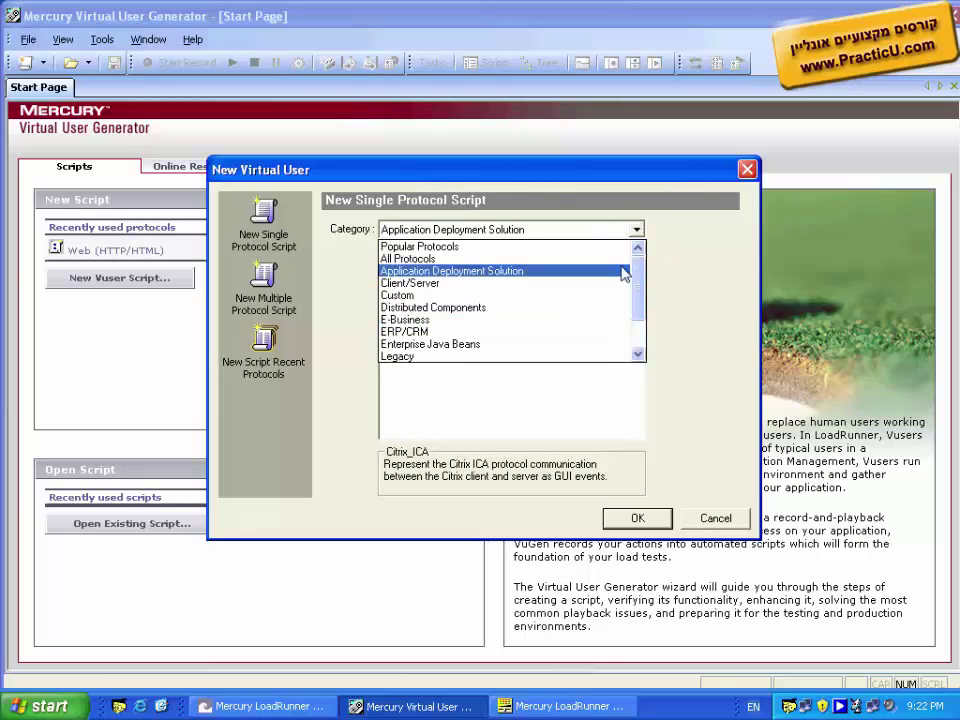
{"action": "left_click", "coordinate": [605, 263]}
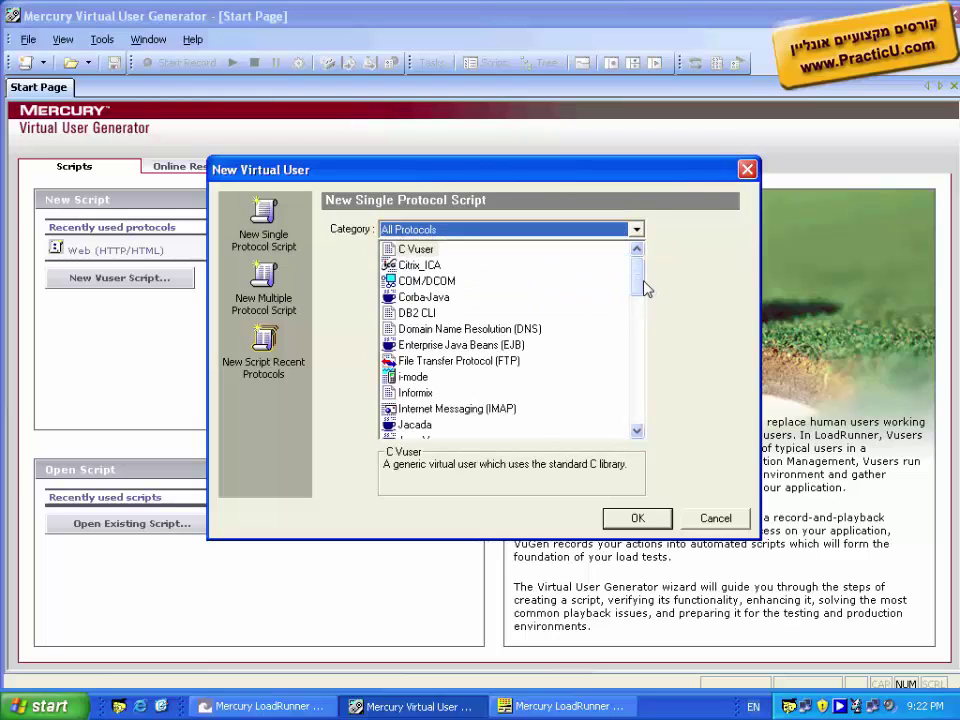
- Review the available protocols, create a Web (HTTP/HTML) single protocol script, and dismiss the Start Recording dialog
{"action": "scroll", "coordinate": [645, 290], "scroll_direction": "down", "scroll_amount": 2}
{"action": "scroll", "coordinate": [645, 303], "scroll_direction": "down", "scroll_amount": 3}
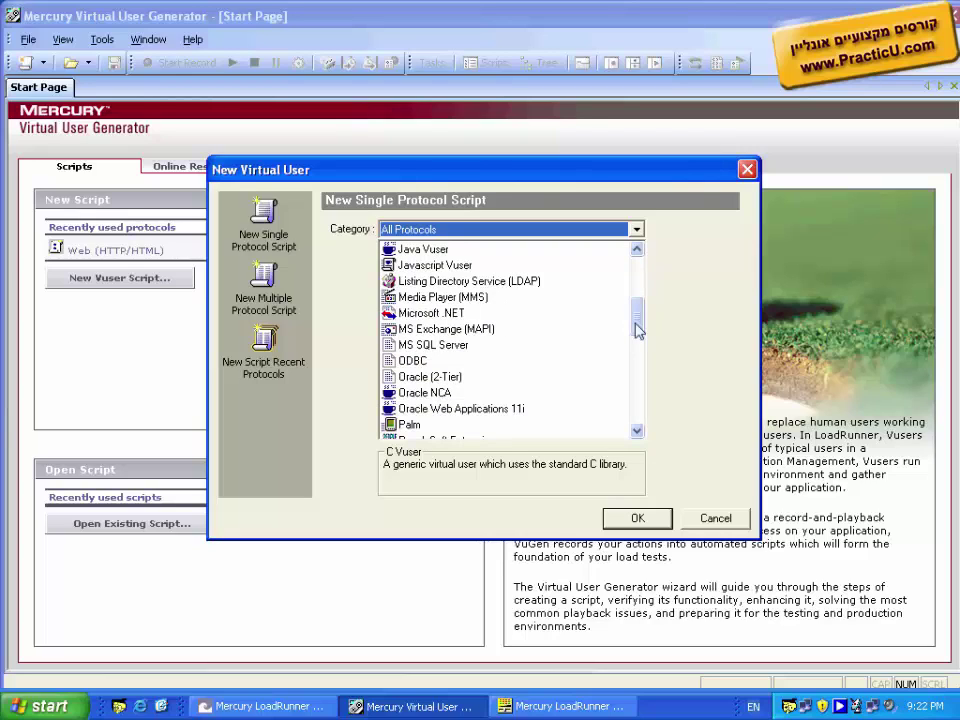
{"action": "scroll", "coordinate": [636, 324], "scroll_direction": "down", "scroll_amount": 1}
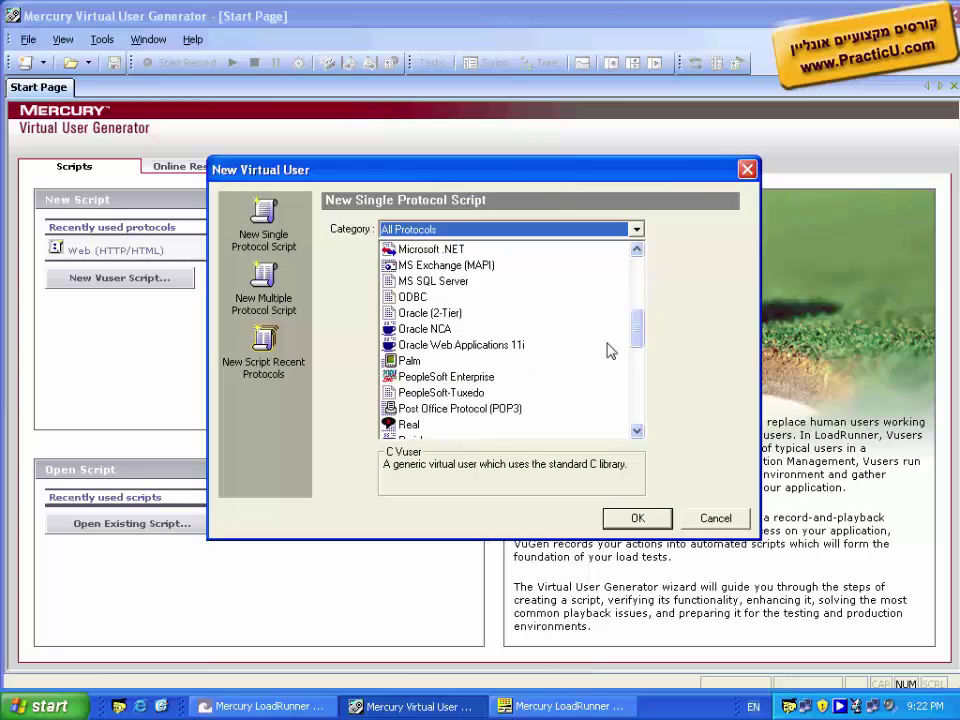
{"action": "scroll", "coordinate": [636, 340], "scroll_direction": "up", "scroll_amount": 2}
{"action": "scroll", "coordinate": [636, 333], "scroll_direction": "up", "scroll_amount": 1}
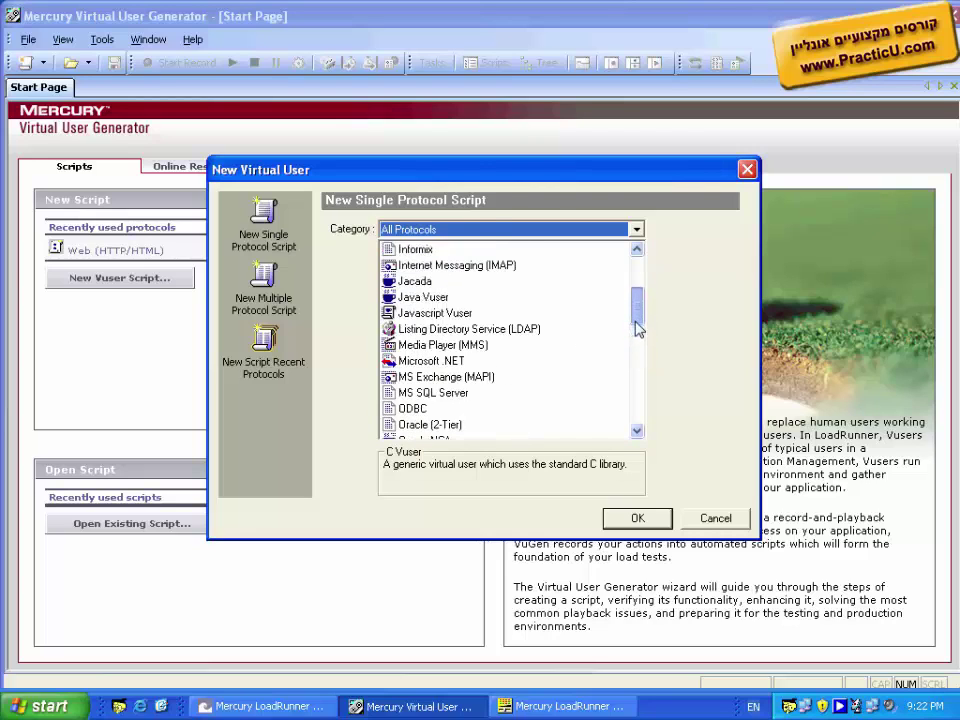
{"action": "scroll", "coordinate": [636, 320], "scroll_direction": "up", "scroll_amount": 2}
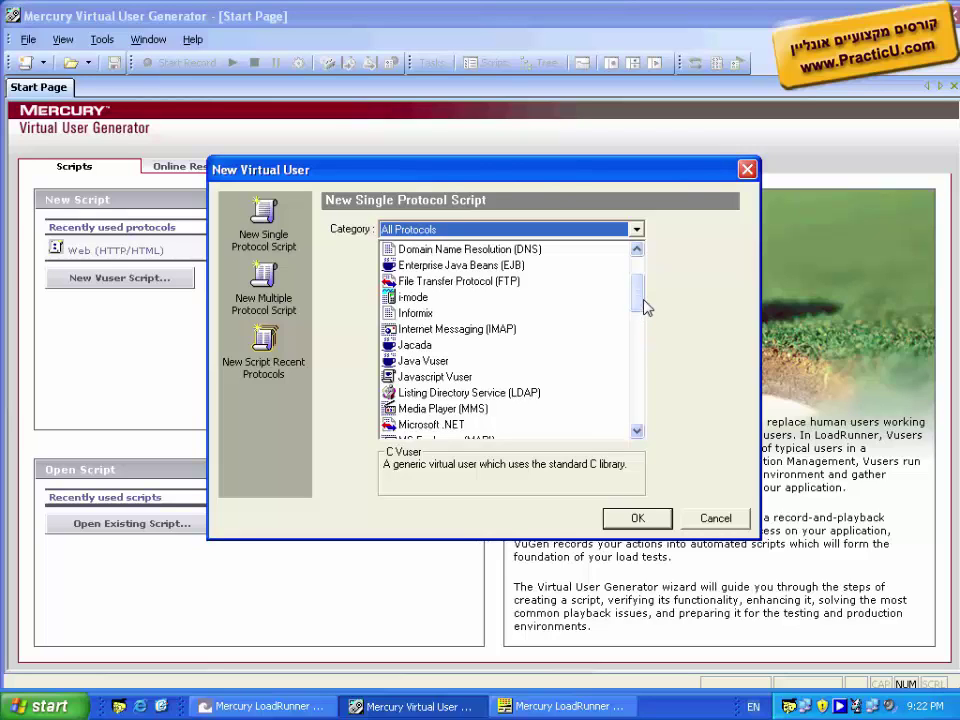
{"action": "left_click_drag", "start_coordinate": [640, 307], "coordinate": [634, 416]}
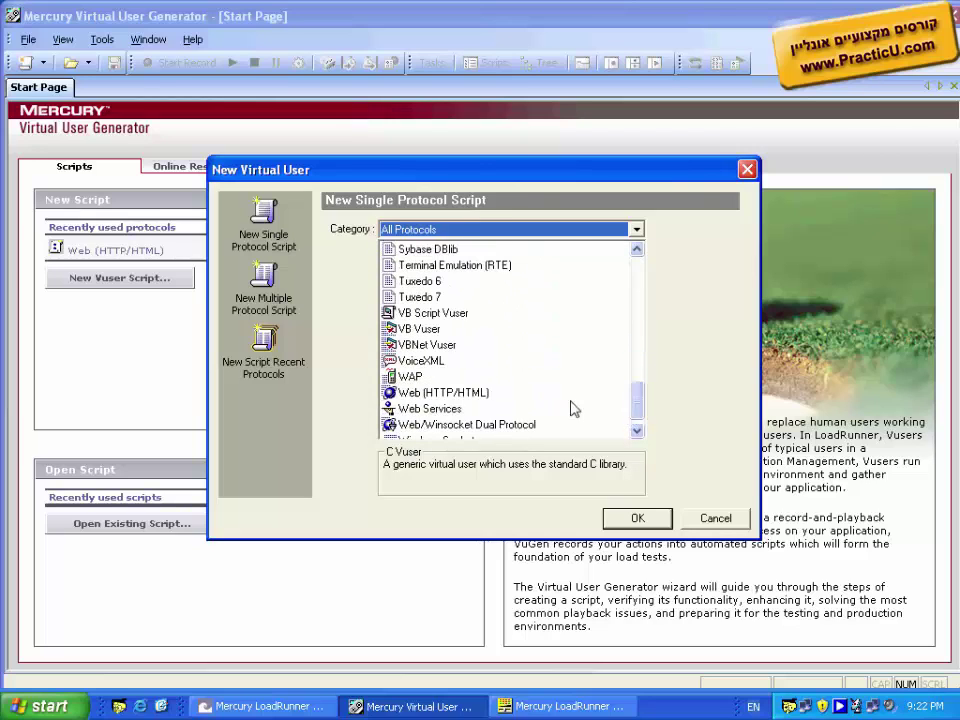
{"action": "left_click", "coordinate": [445, 391]}
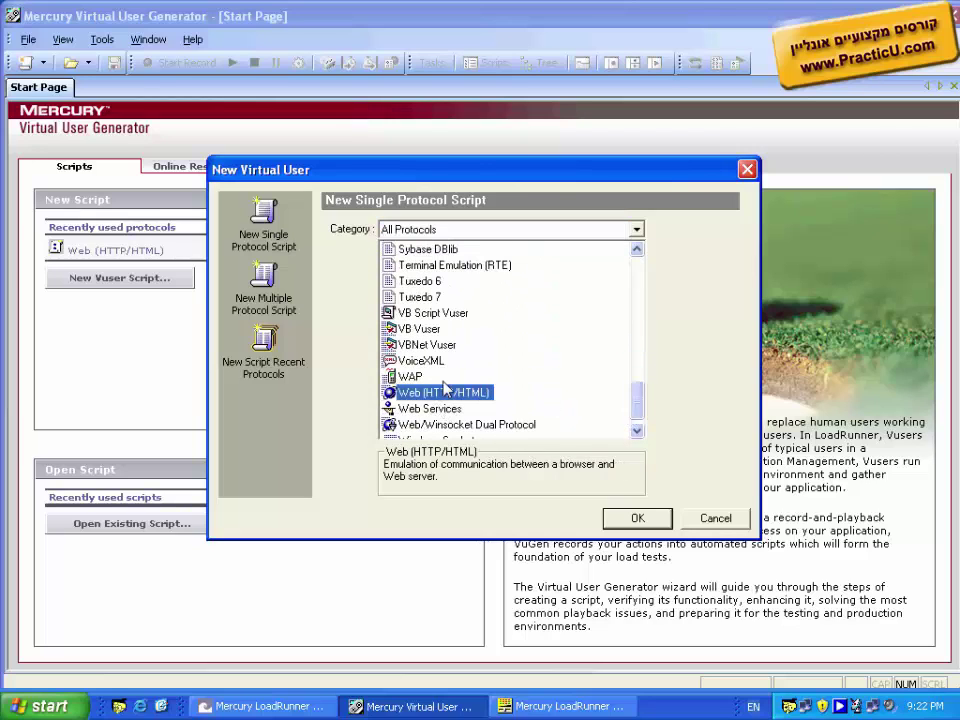
{"action": "left_click", "coordinate": [636, 518]}
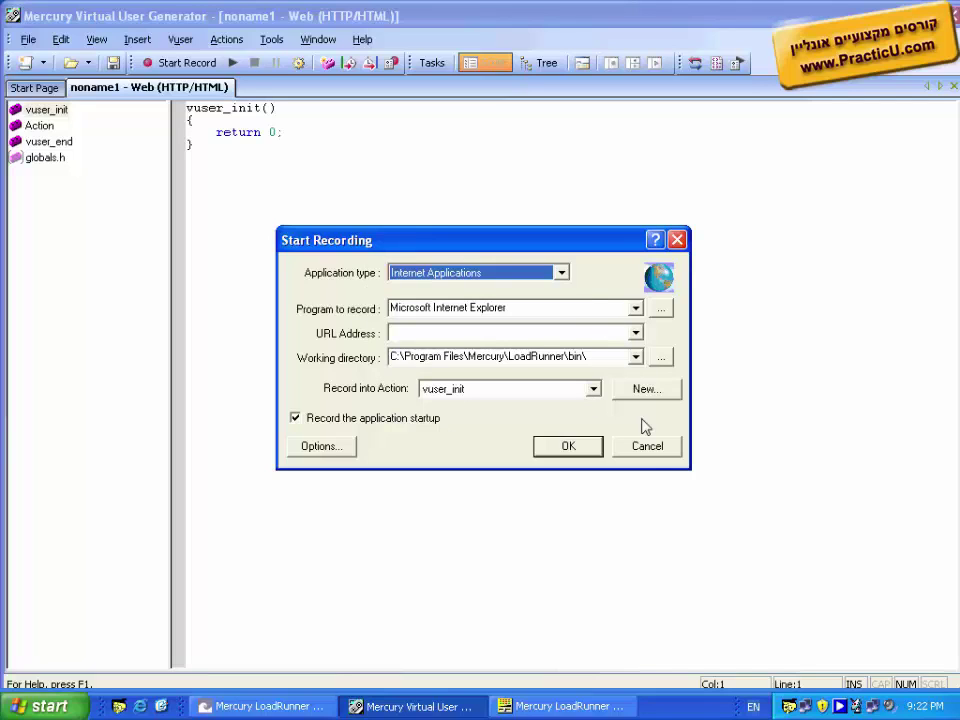
{"action": "left_click", "coordinate": [647, 450]}
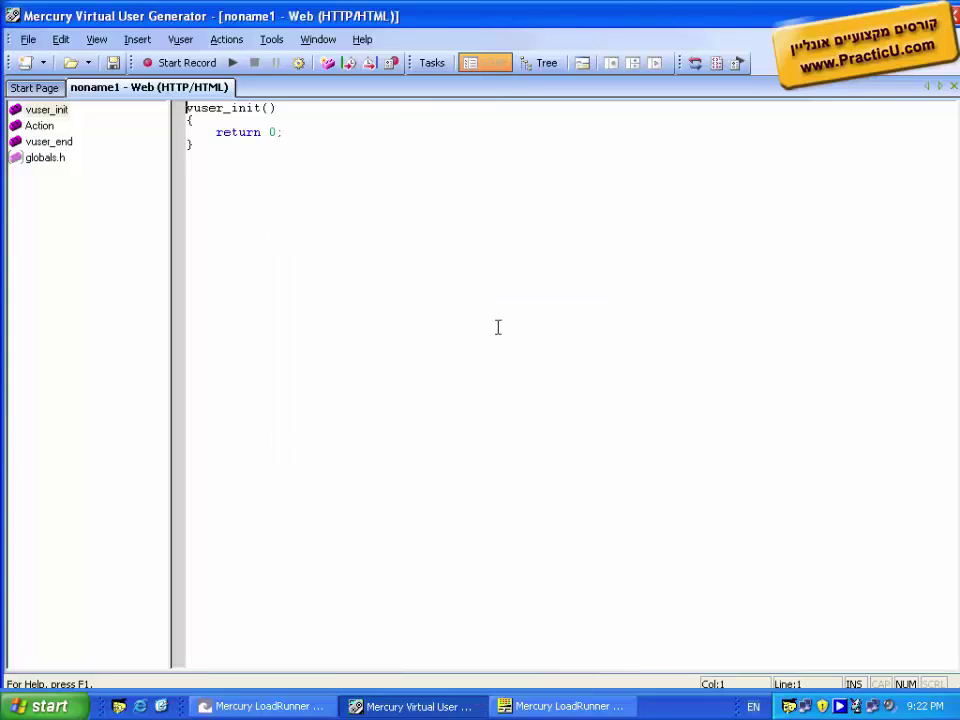
- Open the Start Recording settings, view the options for the Win32 Applications application type, and cancel without recording
{"action": "left_click", "coordinate": [201, 70]}
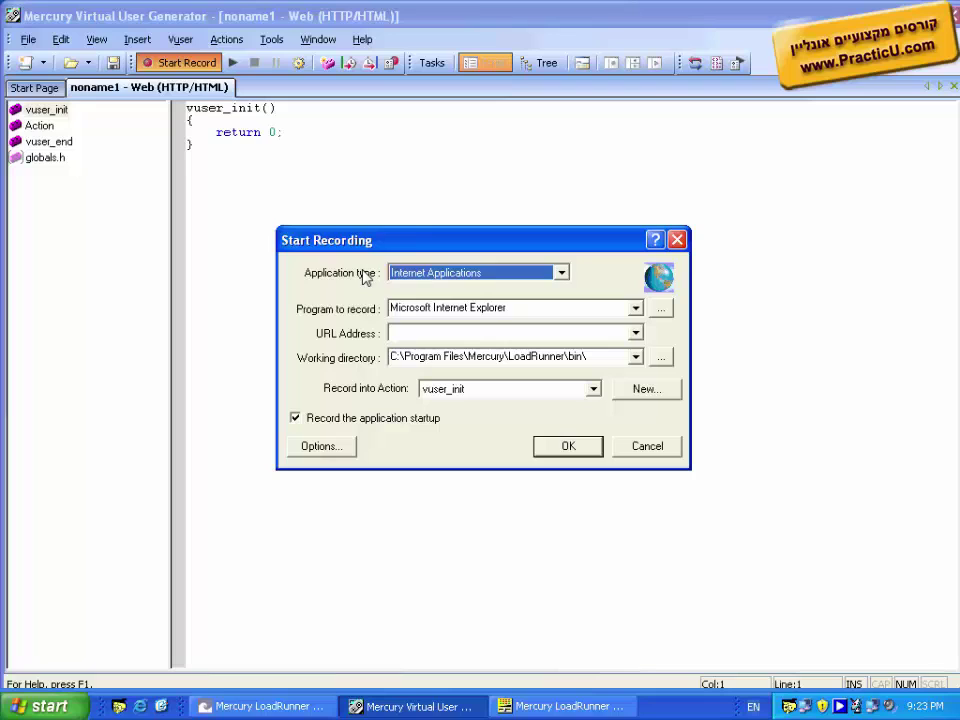
{"action": "left_click", "coordinate": [561, 272]}
{"action": "left_click", "coordinate": [440, 301]}
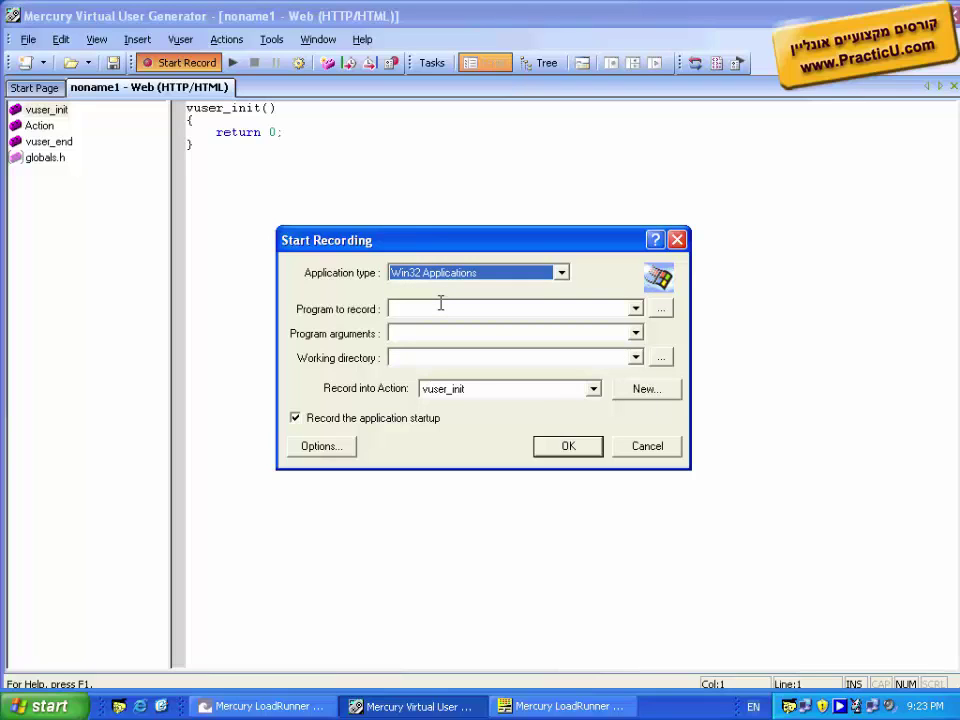
{"action": "left_click", "coordinate": [645, 446]}
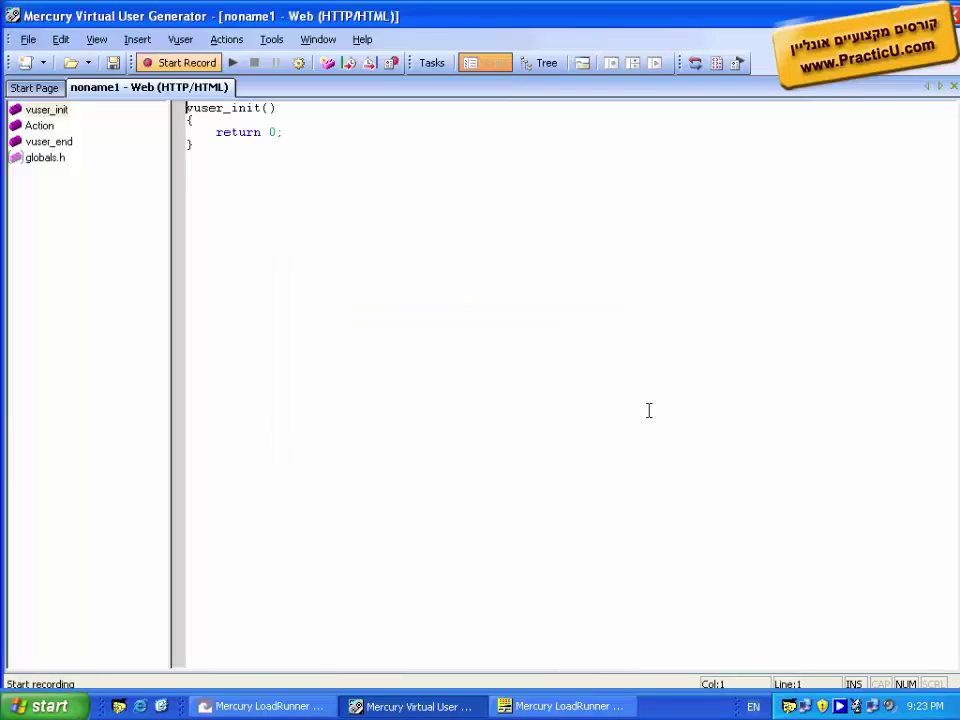
- Show the desktop and open the New Microsoft Word document stored there in Word
{"action": "key", "text": "super+d"}
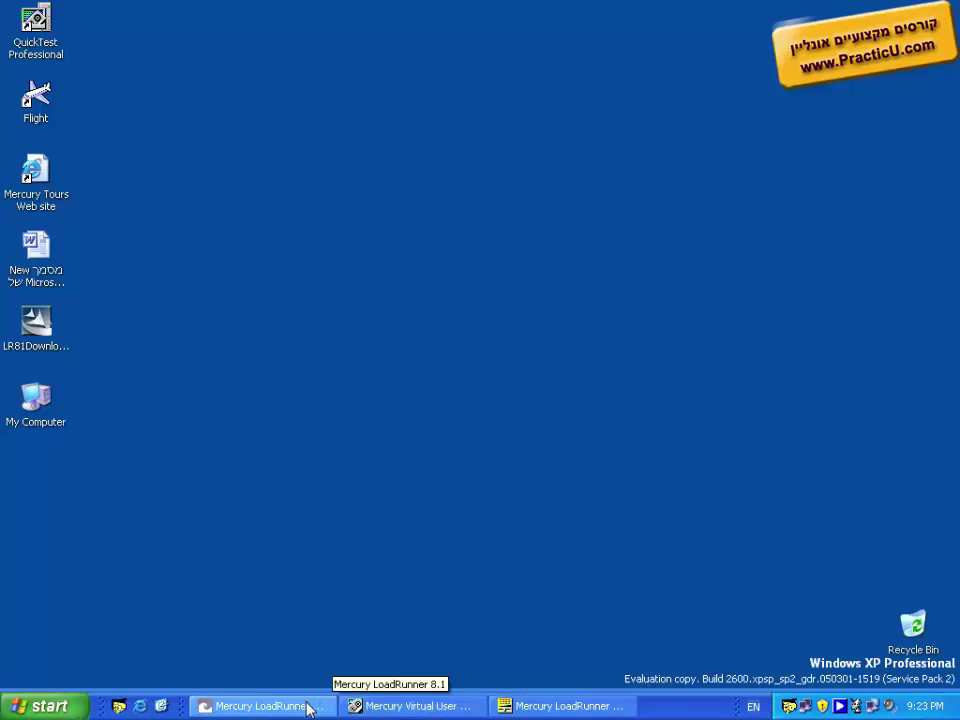
{"action": "left_click", "coordinate": [369, 707]}
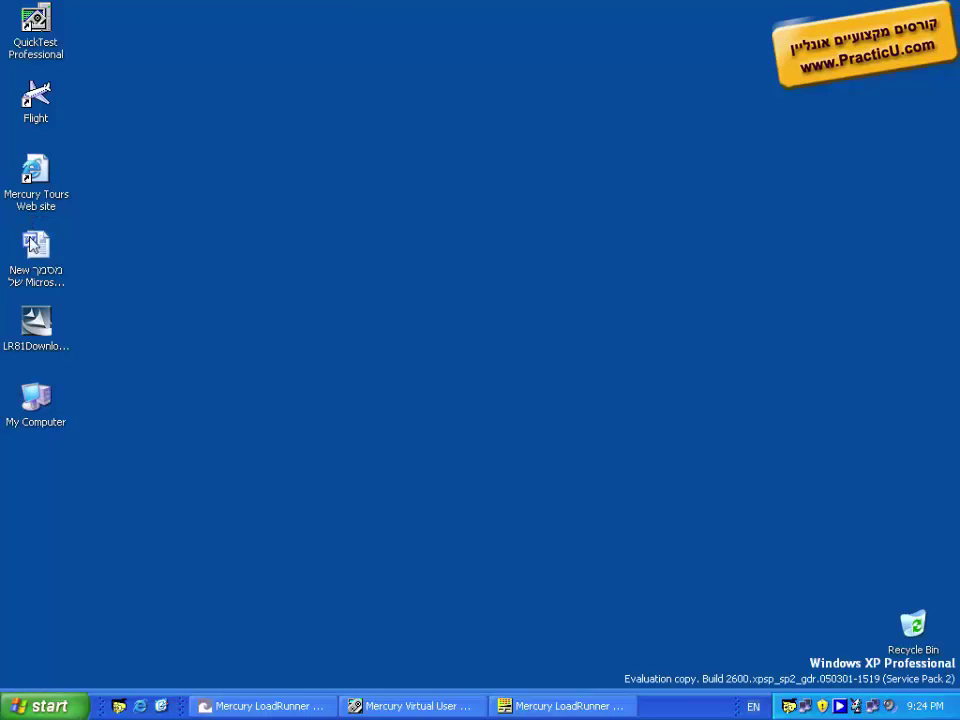
{"action": "left_click", "coordinate": [30, 248]}
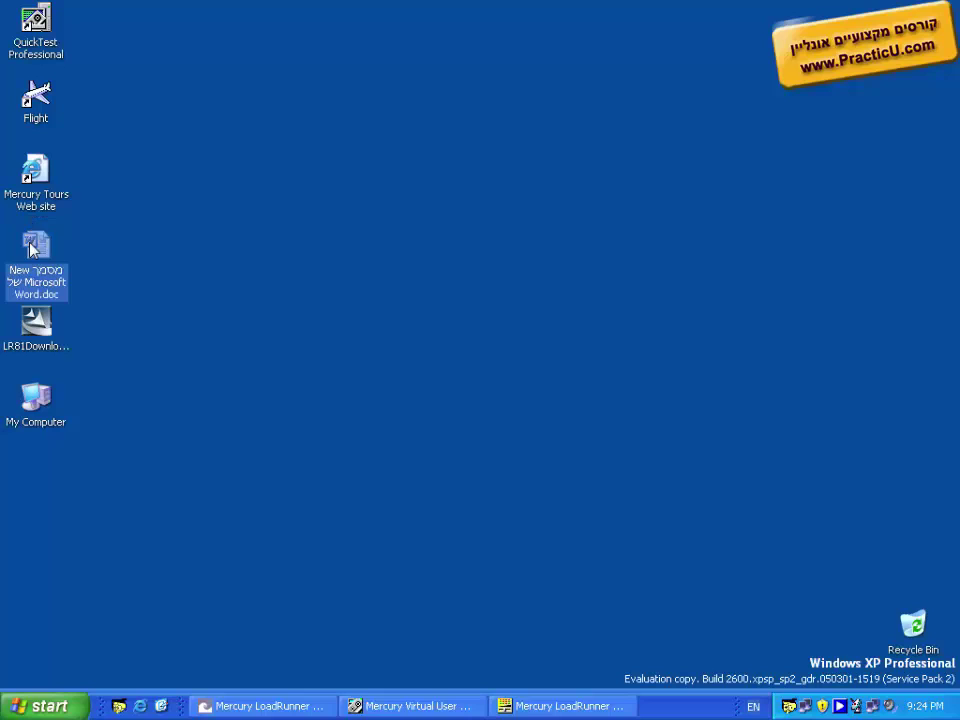
{"action": "double_click", "coordinate": [30, 248]}
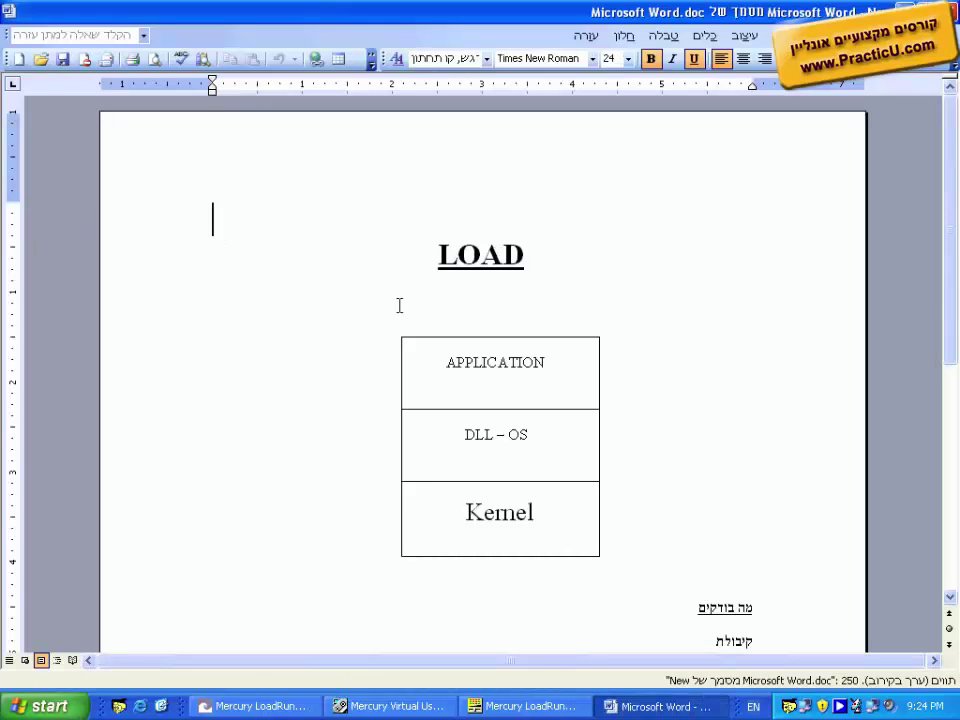
- Highlight the APPLICATION, DLL – OS and Kernel layers in turn in the table under LOAD, ending on DLL – OS
{"action": "left_click_drag", "start_coordinate": [441, 367], "coordinate": [540, 367]}
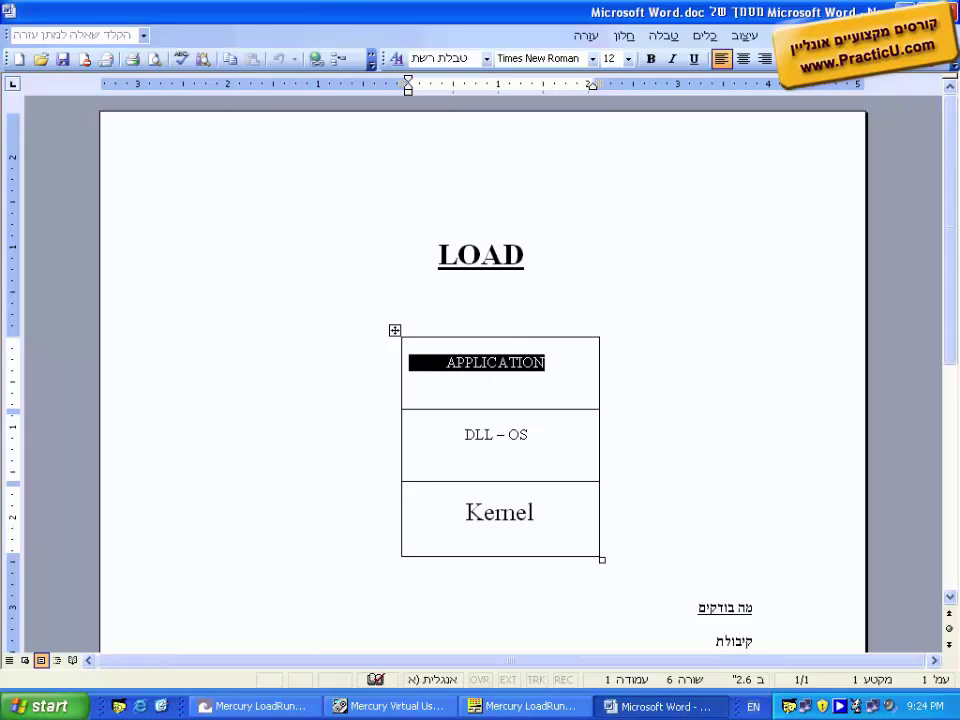
{"action": "left_click_drag", "start_coordinate": [469, 433], "coordinate": [557, 416]}
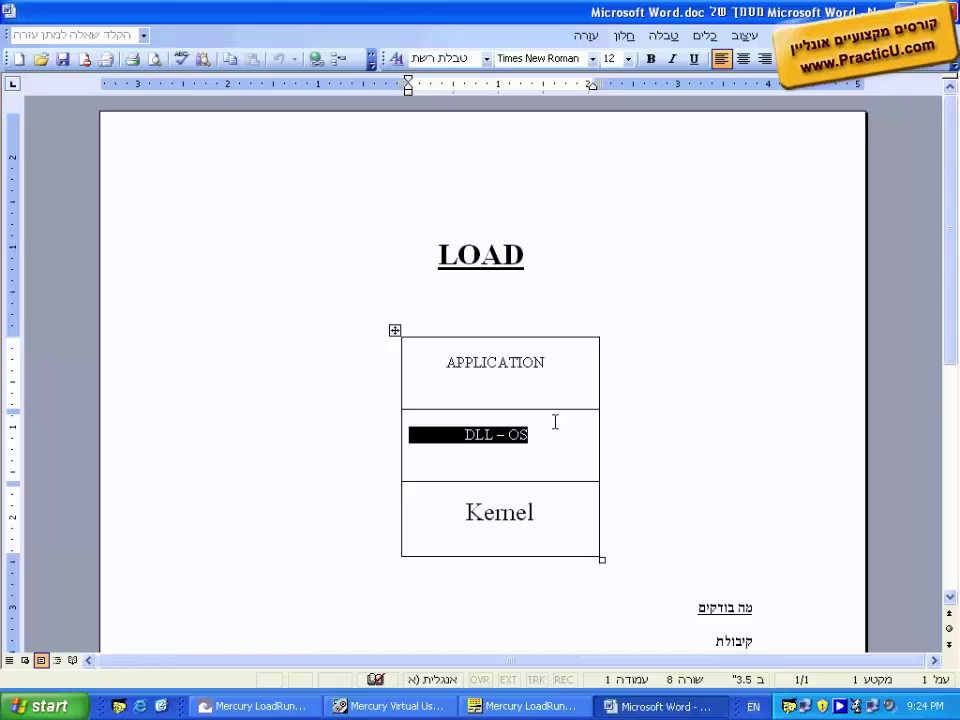
{"action": "left_click_drag", "start_coordinate": [448, 500], "coordinate": [538, 512]}
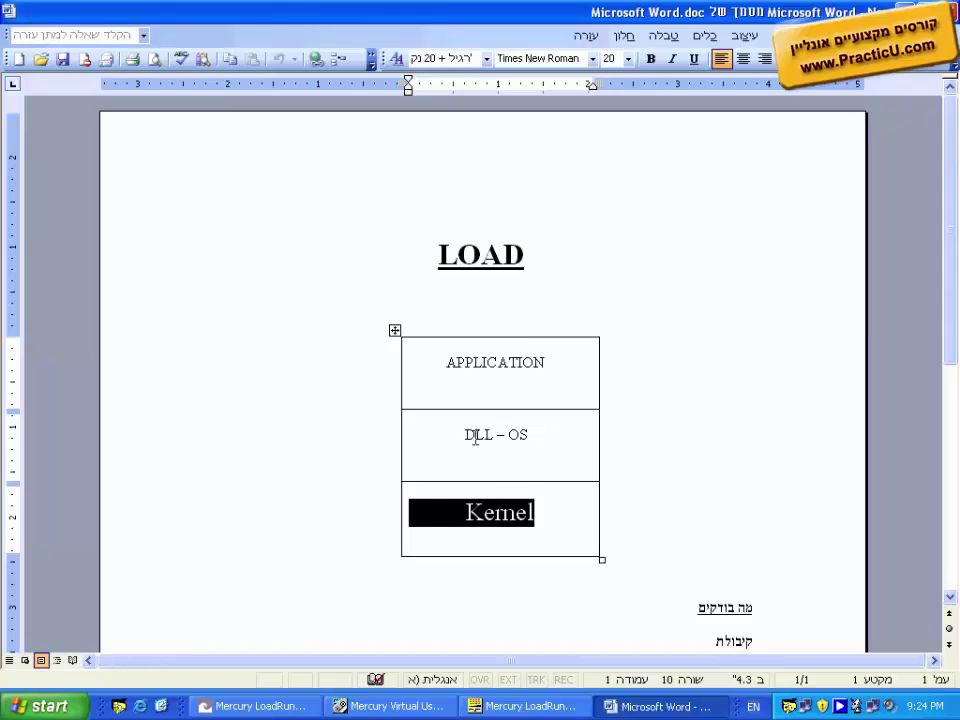
{"action": "left_click_drag", "start_coordinate": [462, 435], "coordinate": [560, 437]}
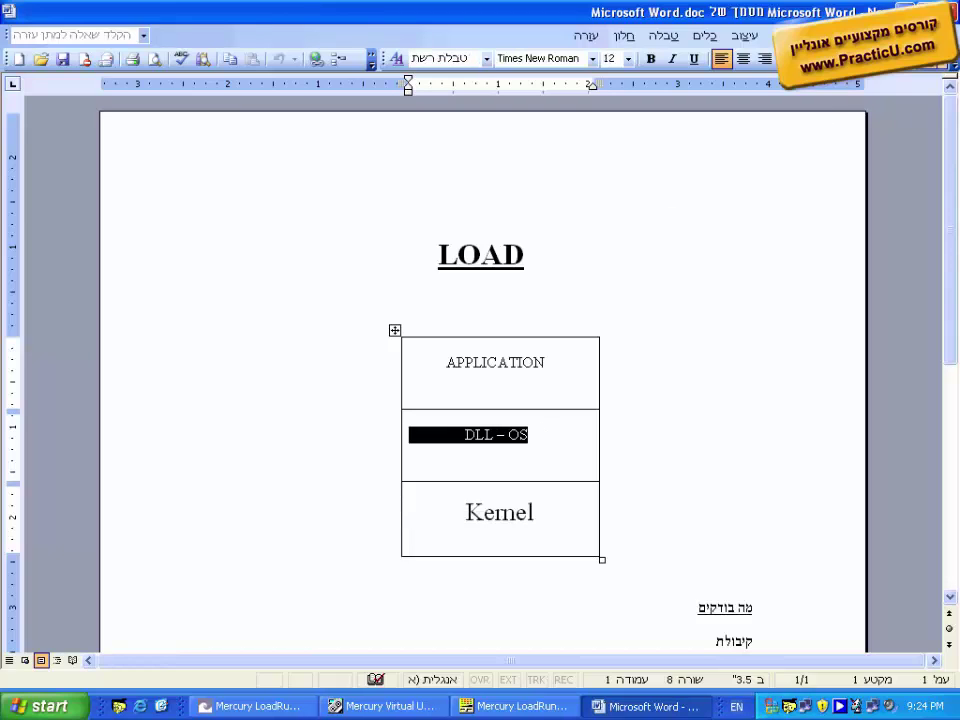